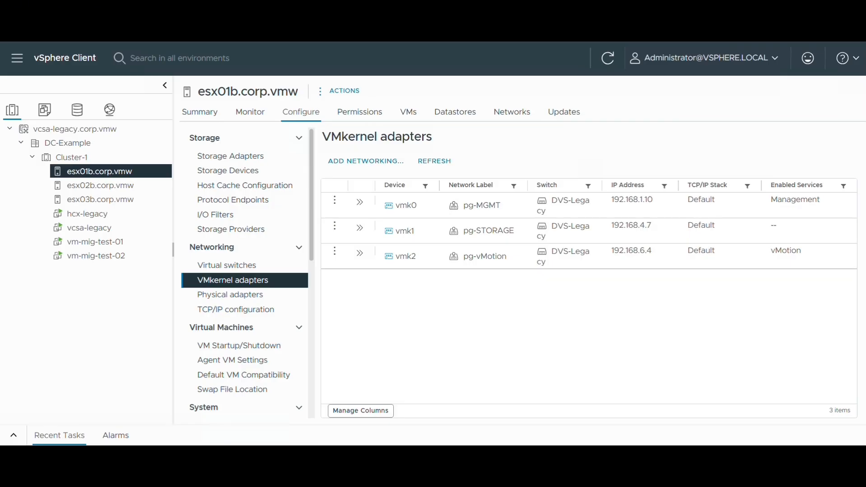
Step: View the settings of the vmk0 management and vmk2 vMotion VMkernel adapters on host esx01b.corp.vmw
click(360, 205)
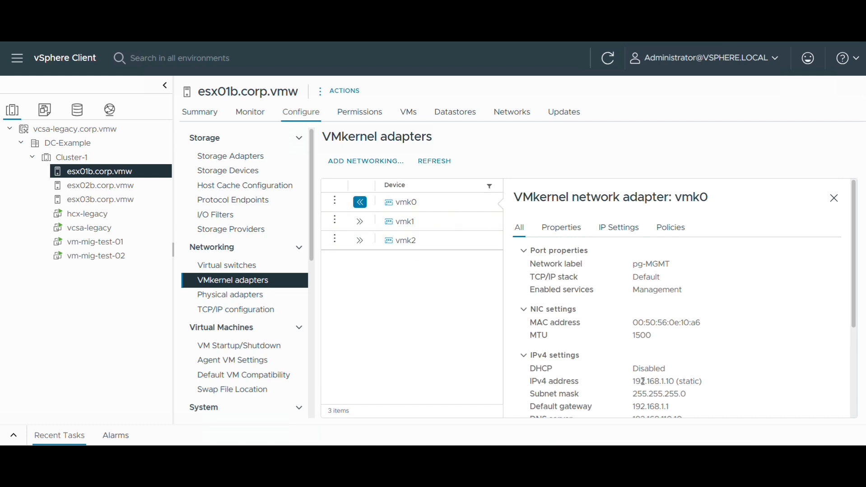
scroll(637, 386, down, 1)
click(360, 241)
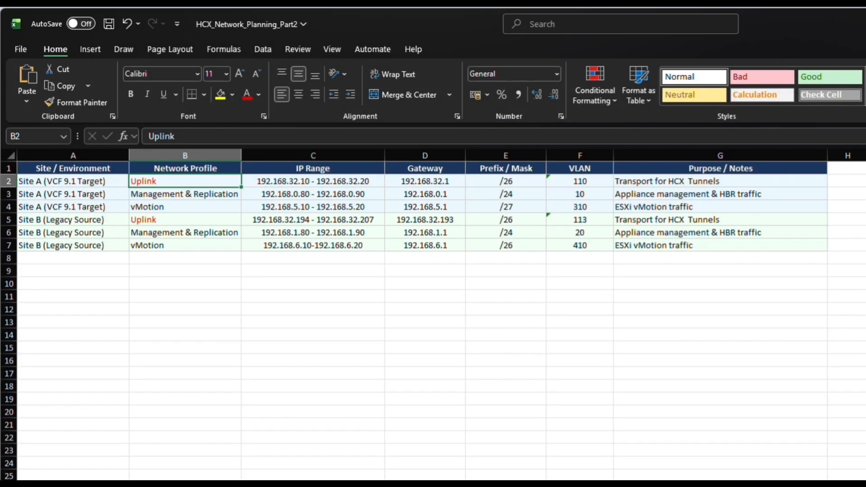
Step: Switch to the HCX_Network_Planning_Part2 workbook in Excel and review the Management & Replication and Uplink entries for both sites
click(207, 198)
click(217, 233)
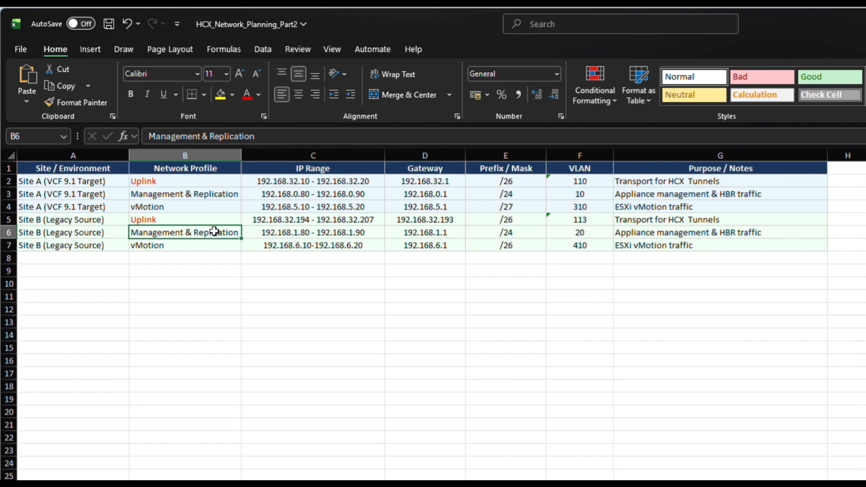
click(162, 183)
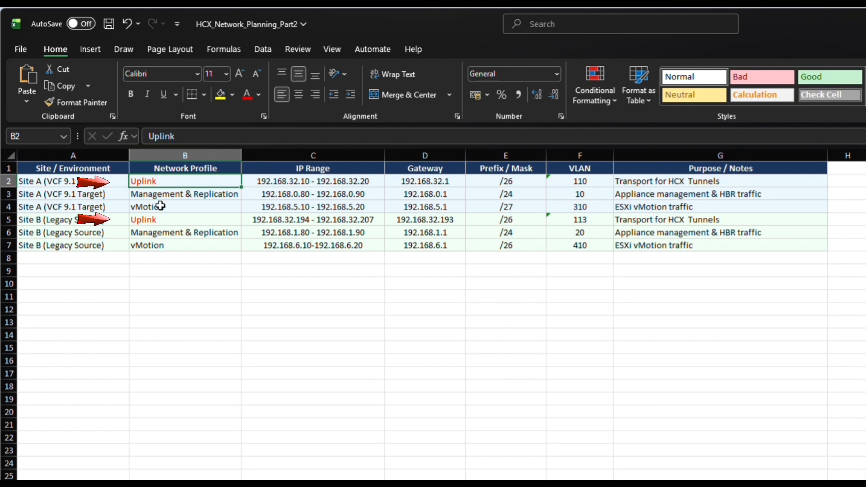
click(157, 221)
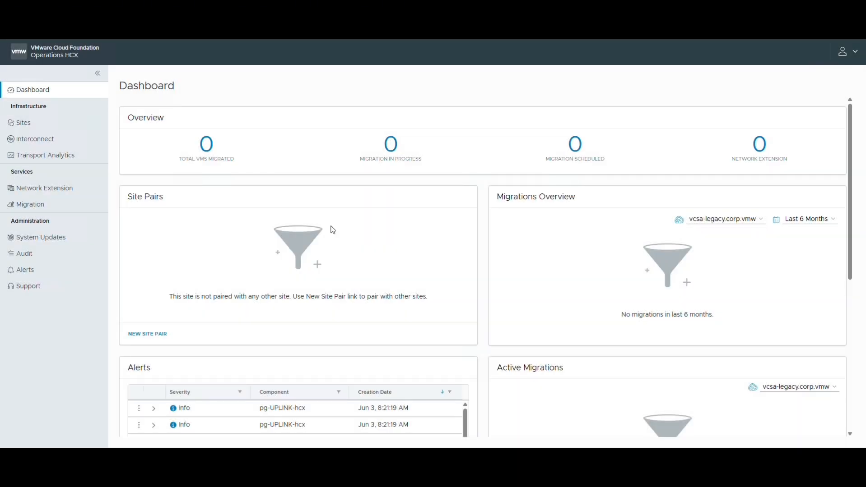
Step: In Operations HCX, start a new interconnect network profile on the pg-MGMT distributed port group and name it HCX Mgmt and Replication
click(47, 140)
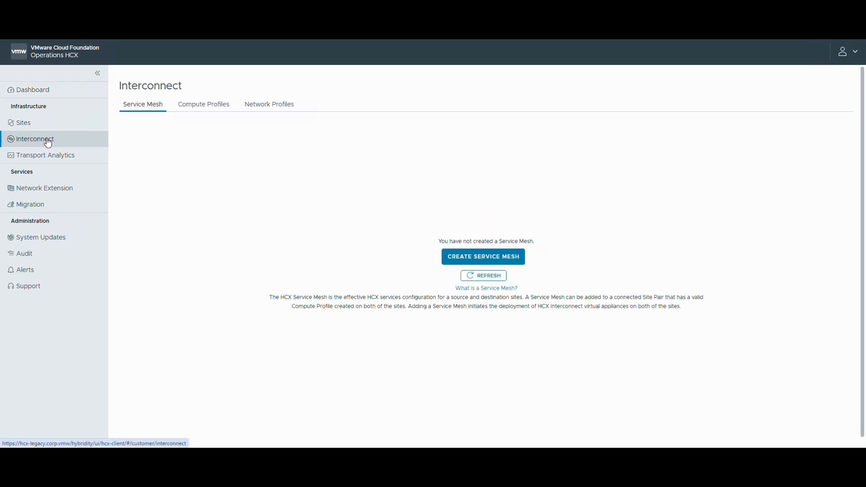
click(261, 107)
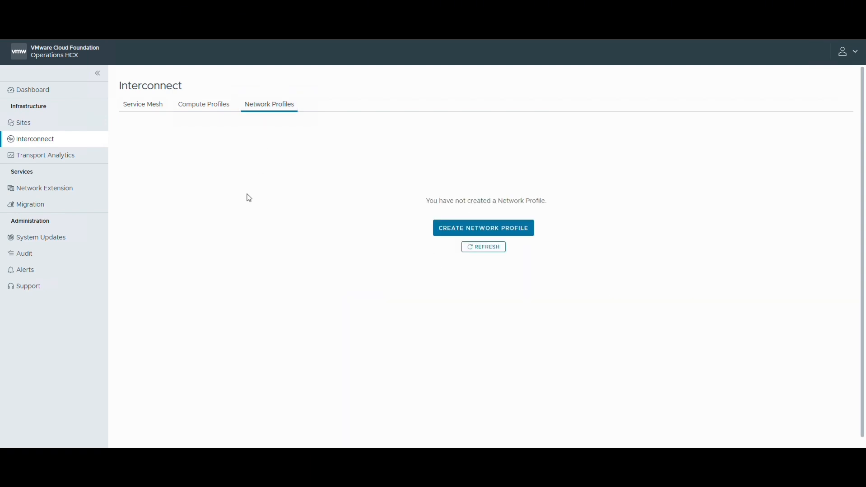
click(446, 237)
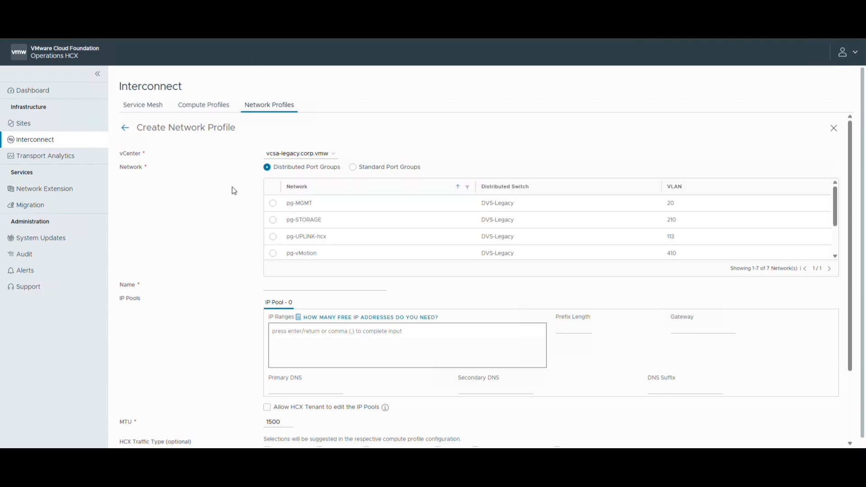
click(273, 204)
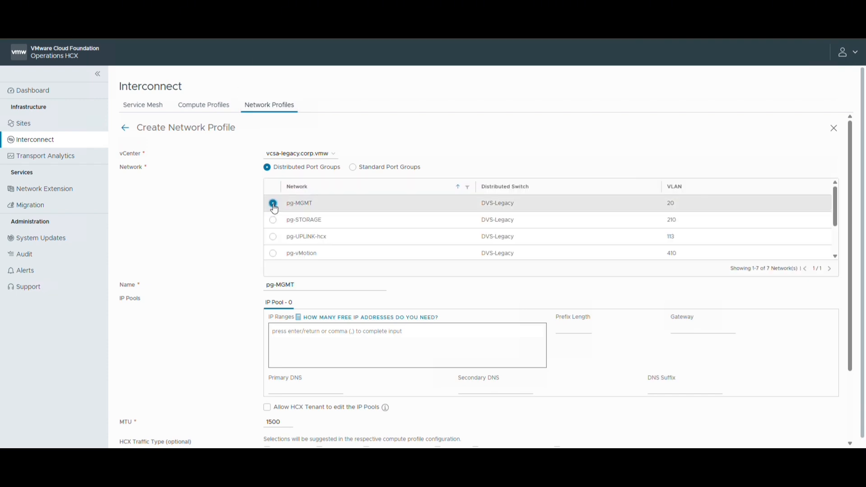
triple_click(264, 286)
text(HCX Mgmt and Replication)
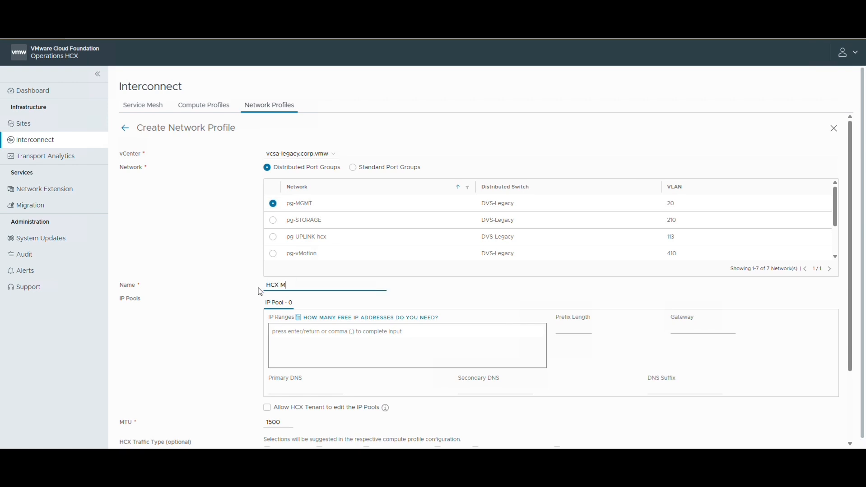
Step: Define the IP pool as 192.168.1.80-192.168.1.90, prefix length 24, gateway 192.168.1.1, primary DNS 192.168.0.2 and DNS suffix corp.vmw
click(298, 333)
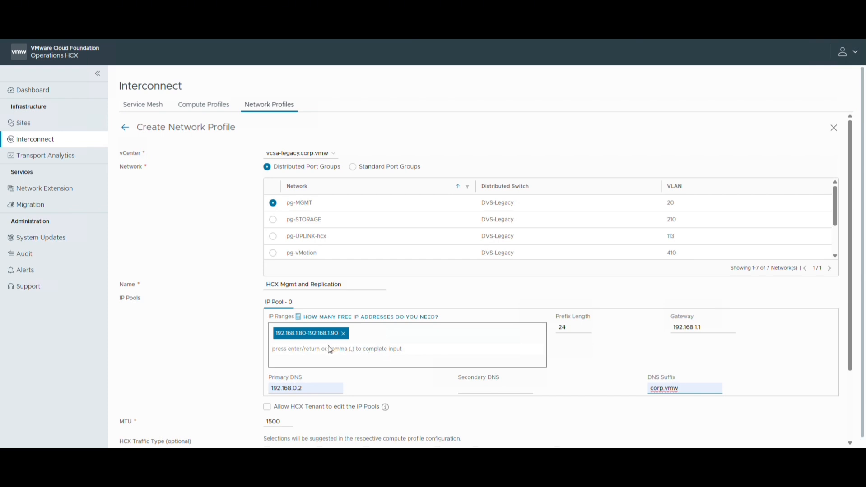
click(696, 327)
click(572, 328)
scroll(377, 391, down, 1)
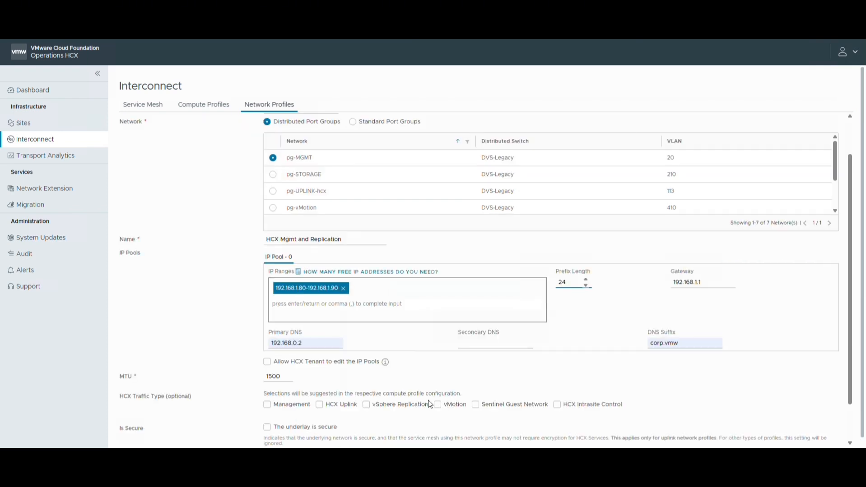
Step: Assign the Management and vSphere Replication traffic types to the network profile and create it
click(272, 384)
click(267, 405)
click(366, 405)
scroll(383, 414, down, 1)
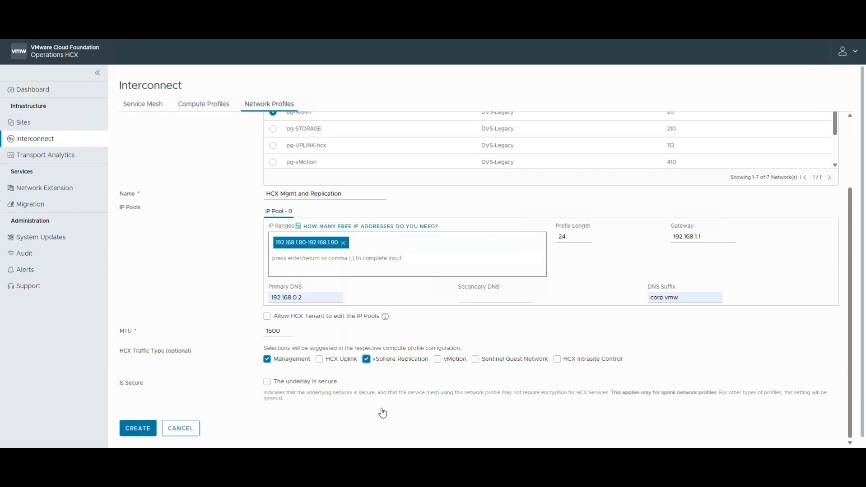
click(138, 429)
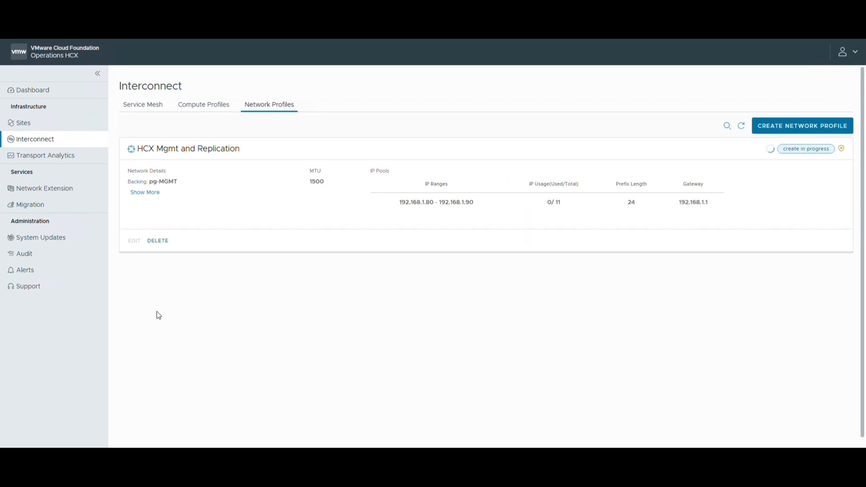
Step: Start a new compute profile, name it HCX source and continue to the service selection
click(210, 106)
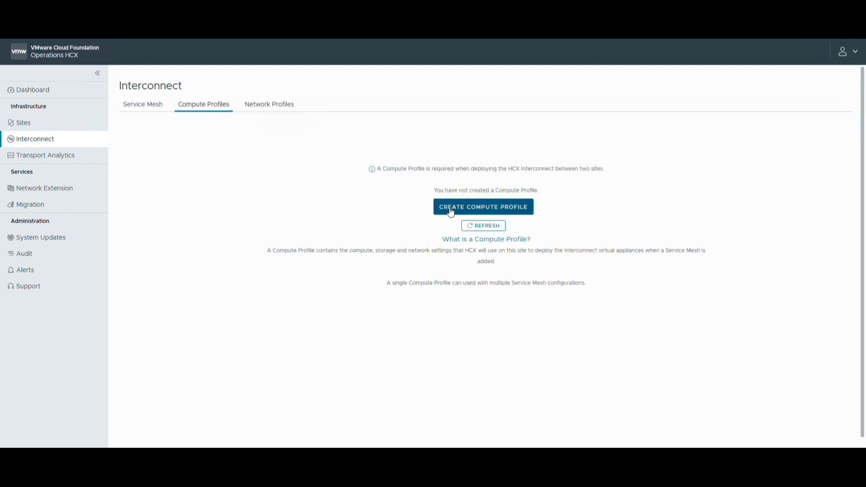
click(475, 208)
click(186, 179)
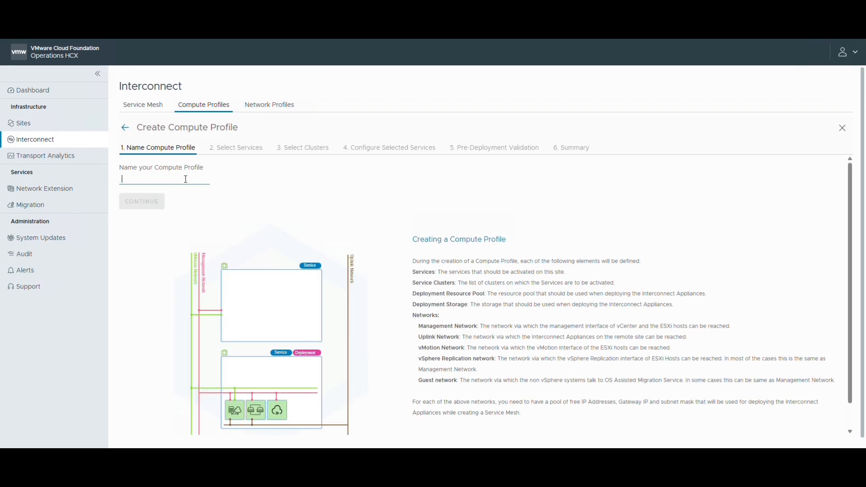
text(HCX-source)
click(141, 201)
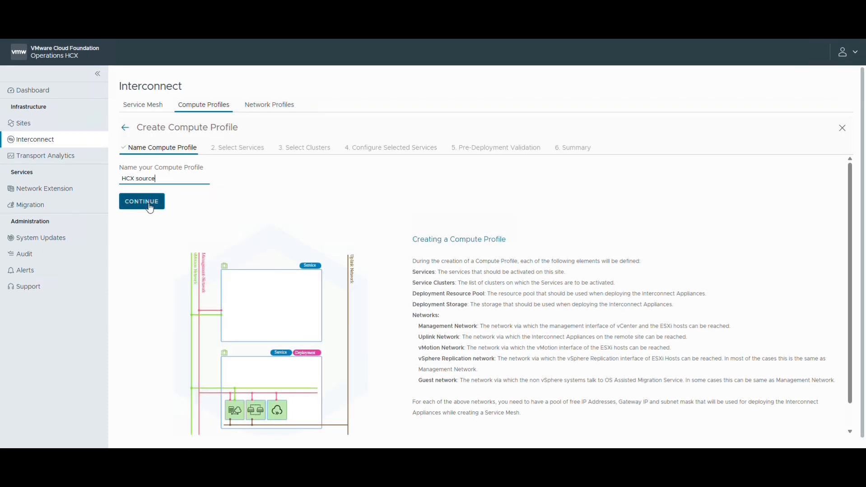
Step: Leave WAN Optimization and OS Assisted Migration out of the activated services and continue to the cluster selection
click(276, 273)
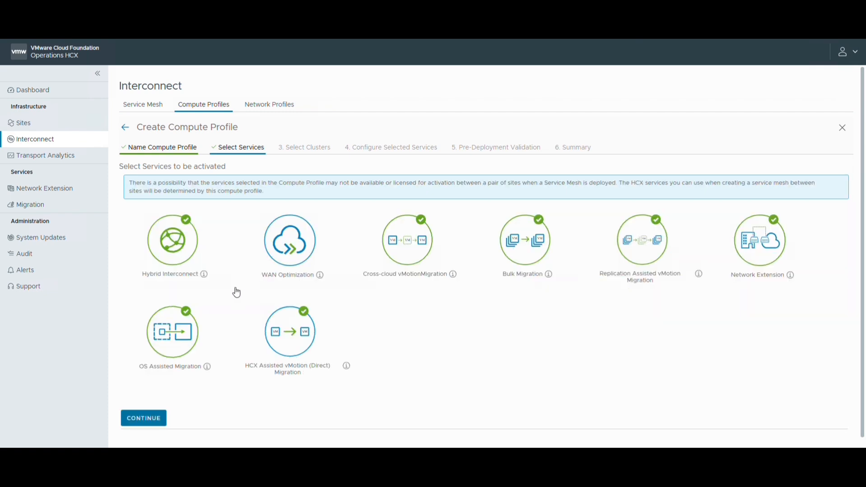
click(181, 339)
click(143, 418)
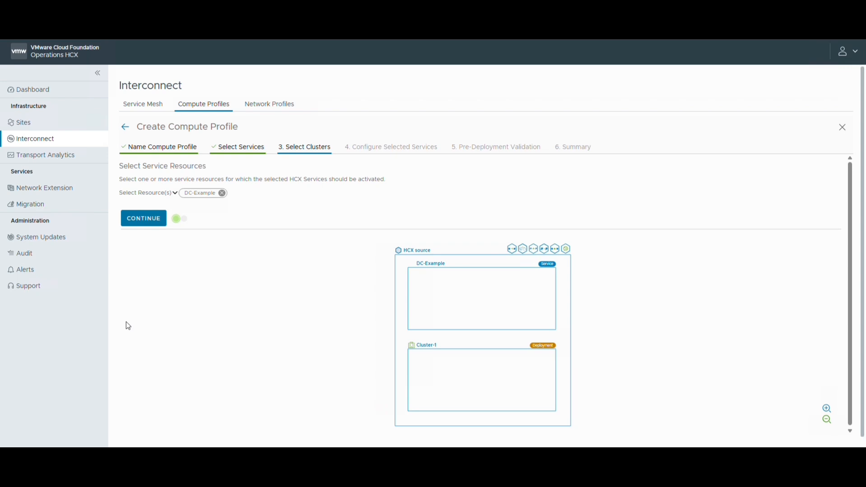
Step: Use DC-Example with Cluster-1 as the service resource for the HCX services and continue
click(174, 193)
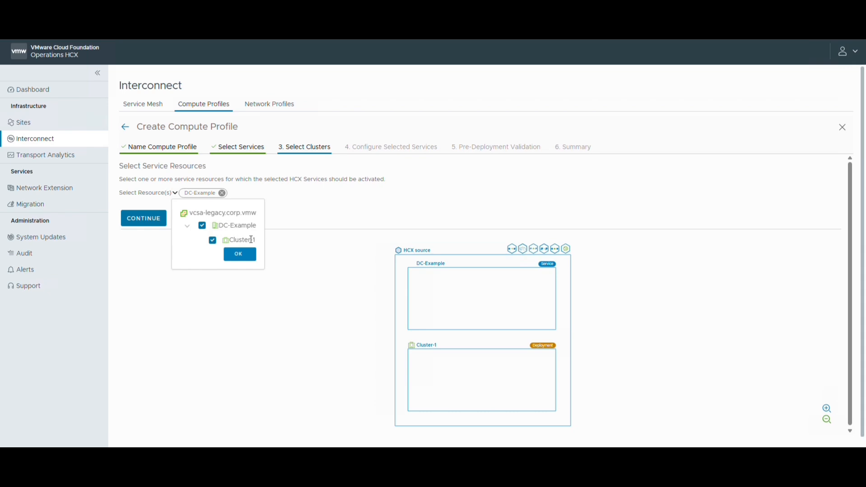
click(243, 260)
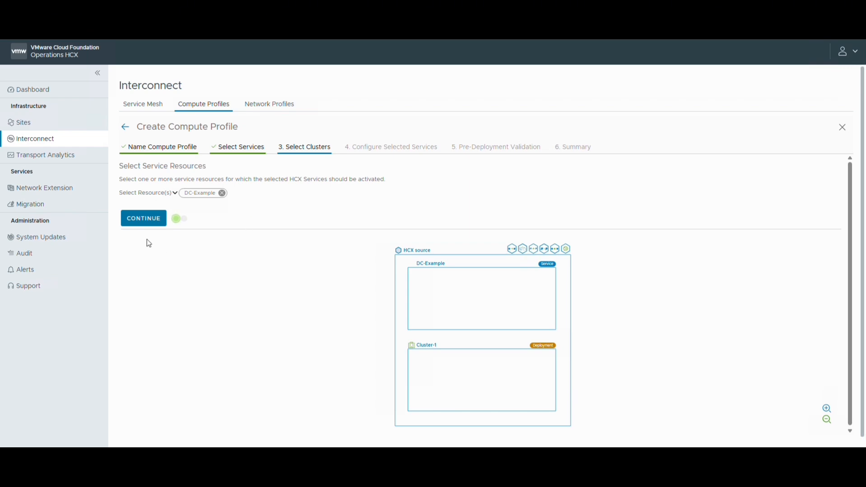
click(143, 218)
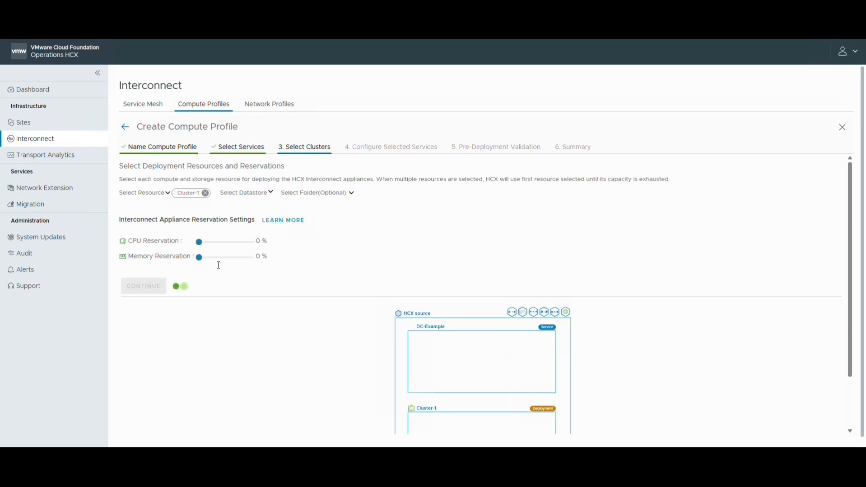
Step: Set Cluster-1 as the deployment resource and siteb as the datastore for the interconnect appliances, and continue
click(168, 194)
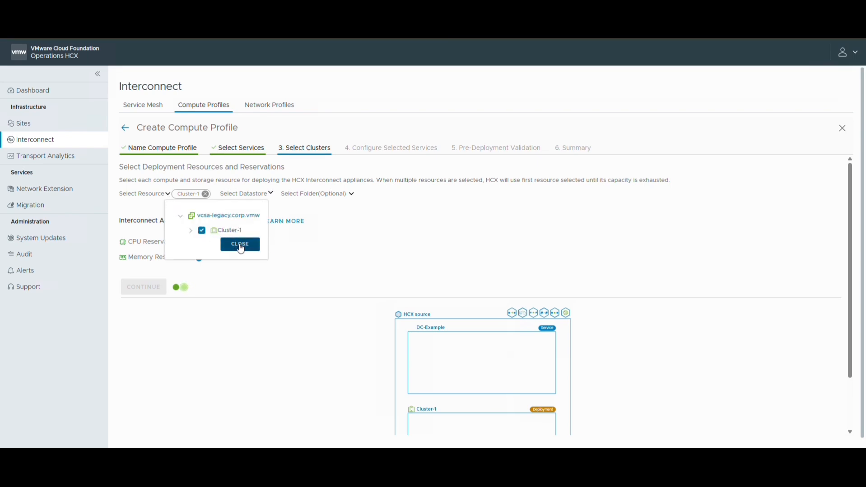
click(238, 245)
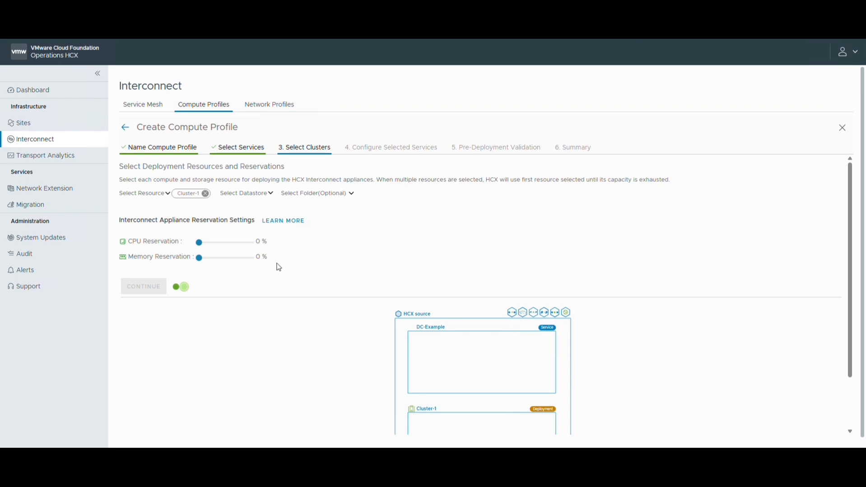
click(269, 193)
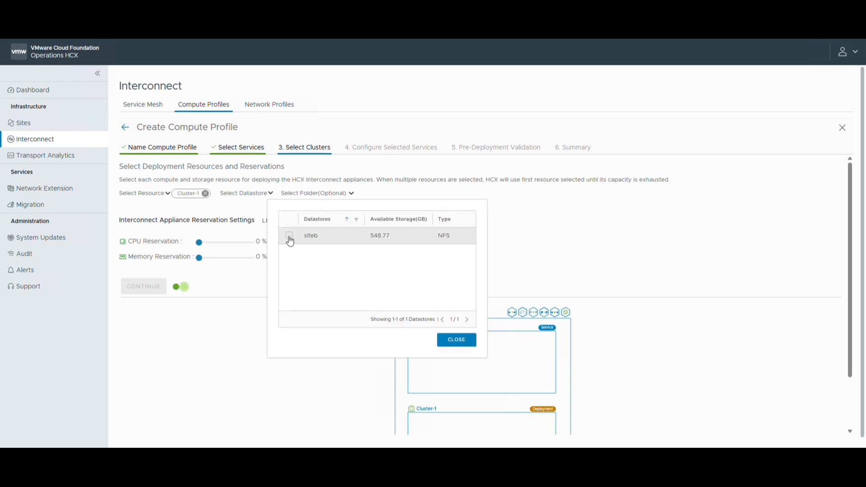
click(287, 236)
click(456, 340)
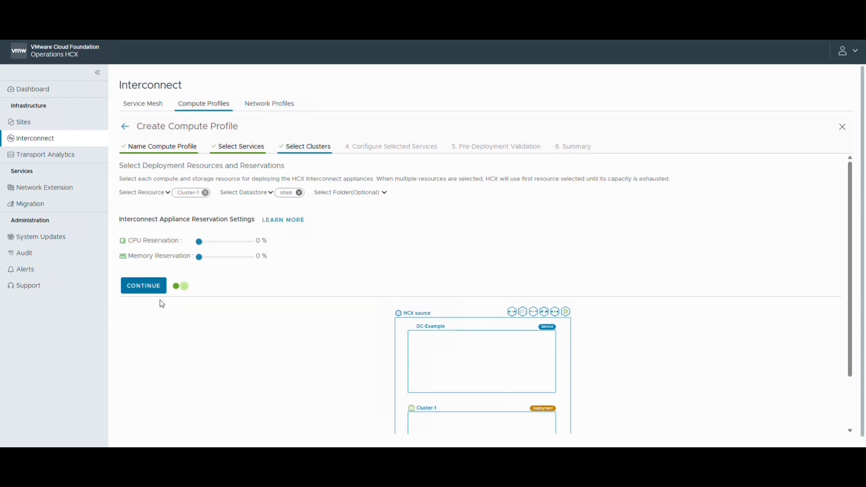
click(143, 289)
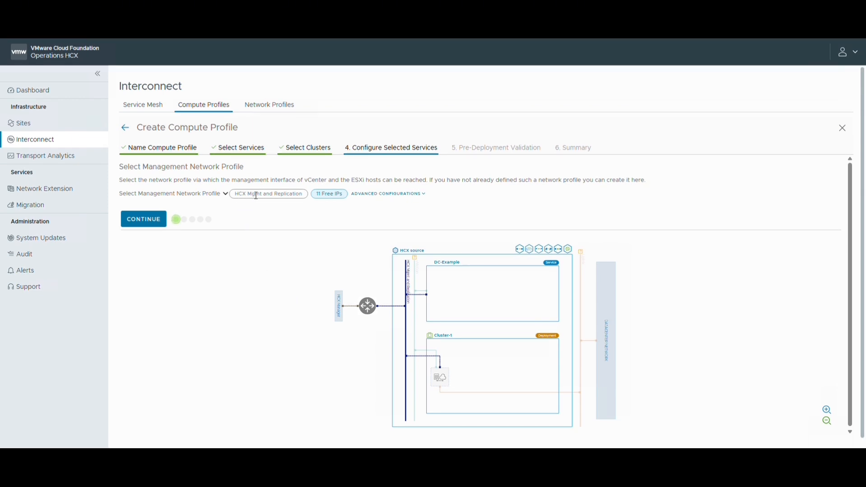
Step: Accept HCX Mgmt and Replication as the management network profile and continue
click(225, 193)
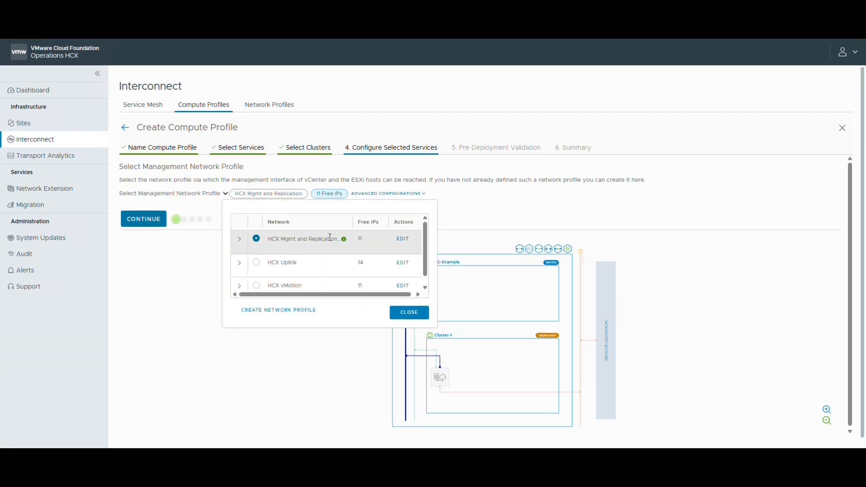
click(388, 314)
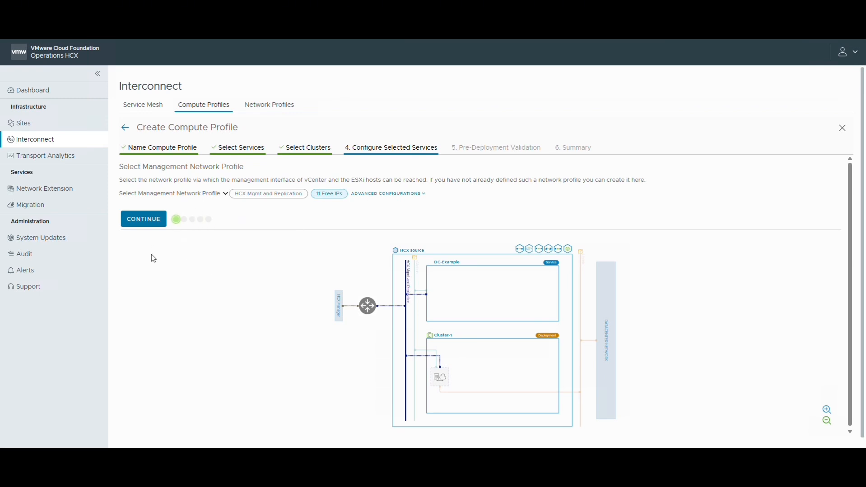
click(147, 224)
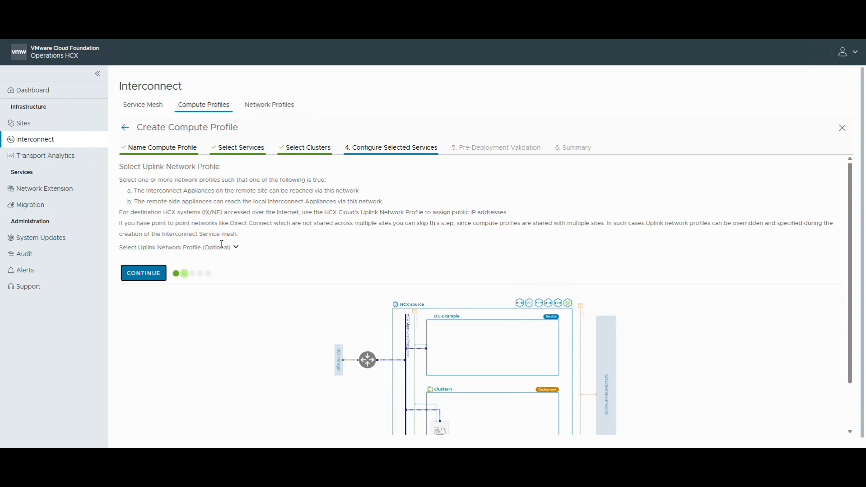
Step: Select HCX Uplink as the uplink network profile and continue to the vMotion network profile
click(236, 247)
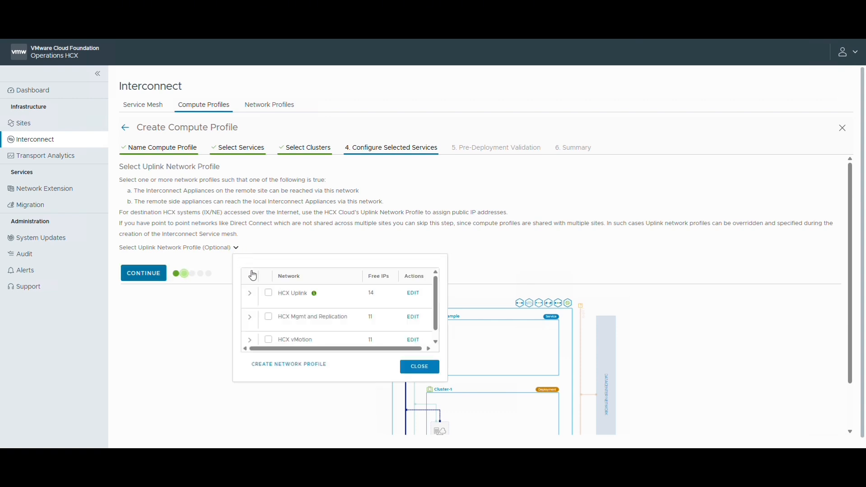
click(268, 294)
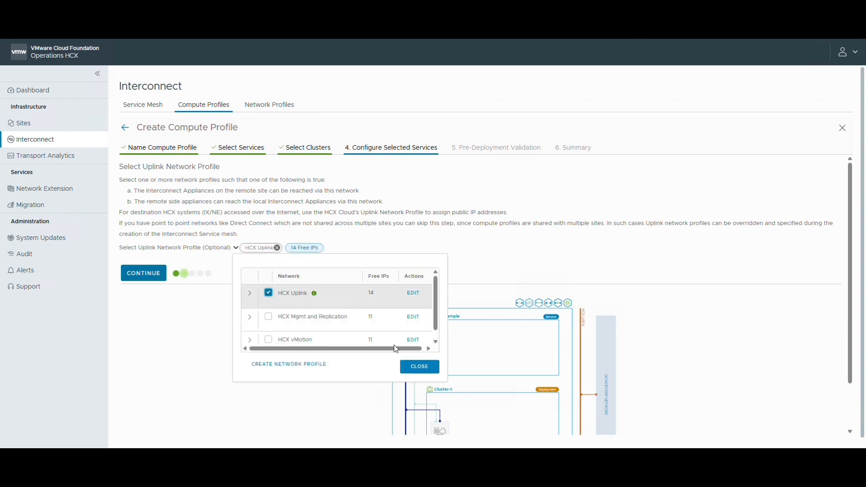
click(418, 368)
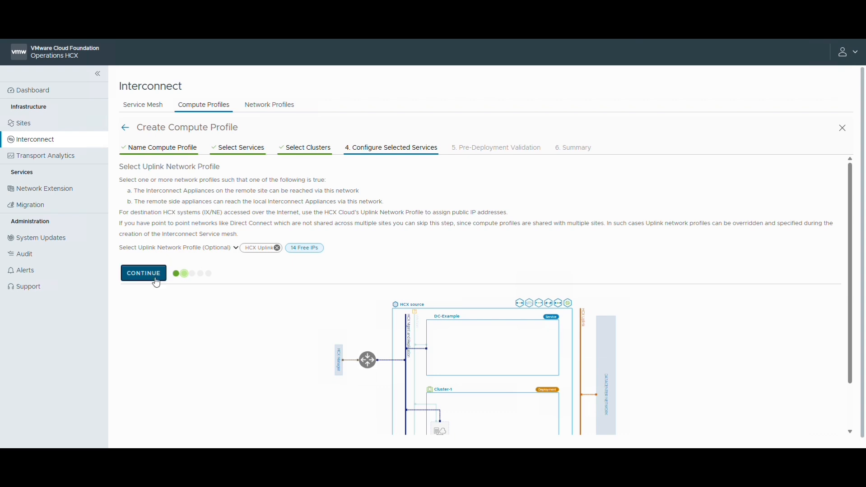
click(153, 274)
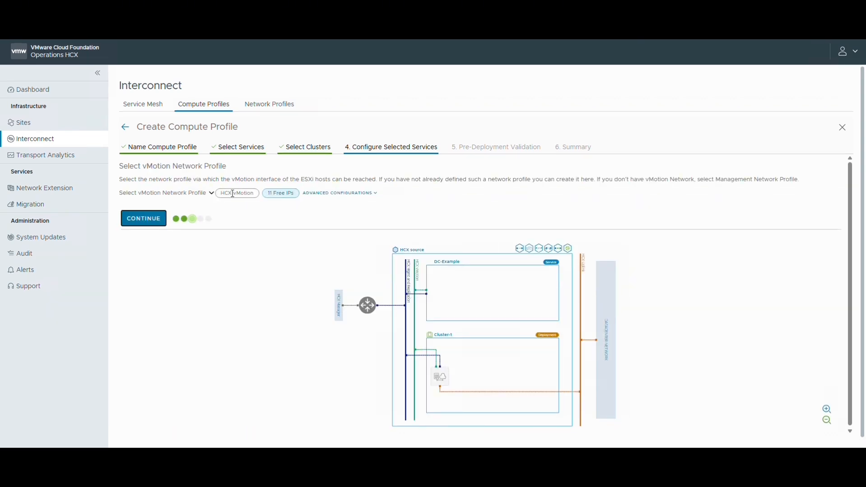
click(312, 194)
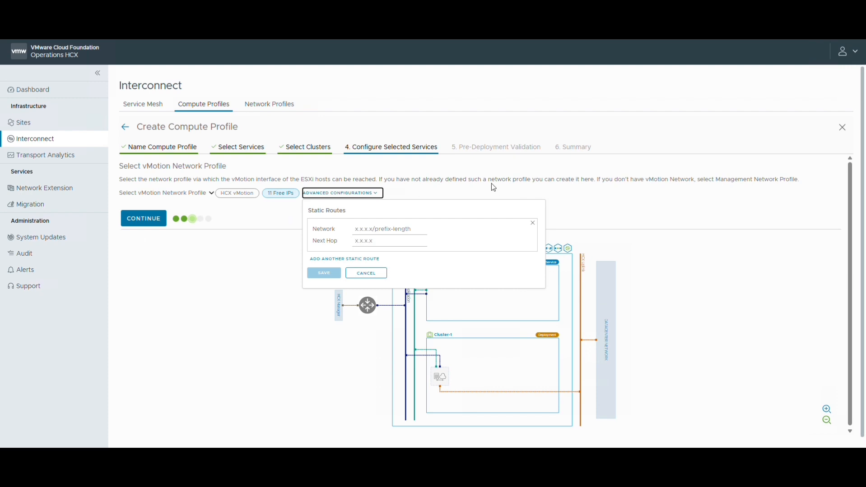
click(532, 223)
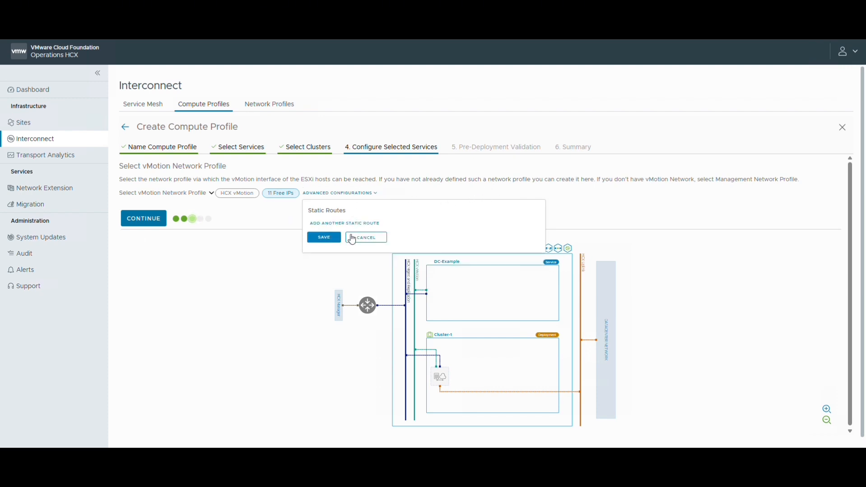
click(359, 238)
Step: Accept HCX vMotion as the vMotion network profile and HCX Mgmt and Replication as the vSphere Replication network profile
click(153, 222)
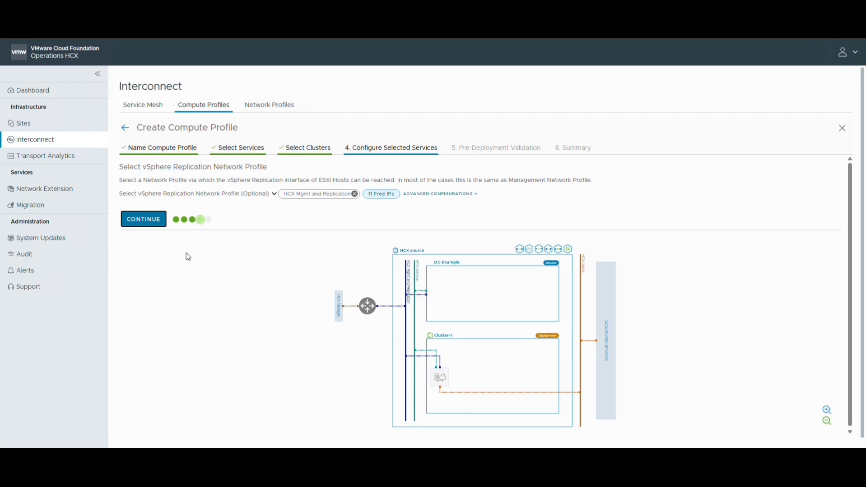
click(132, 223)
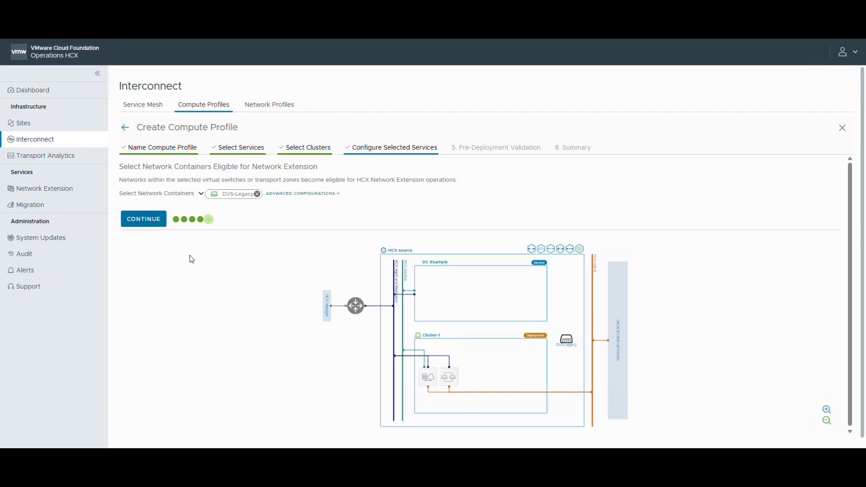
Step: Keep DVS-Legacy as the network container eligible for network extension and continue to the connection rules
click(202, 195)
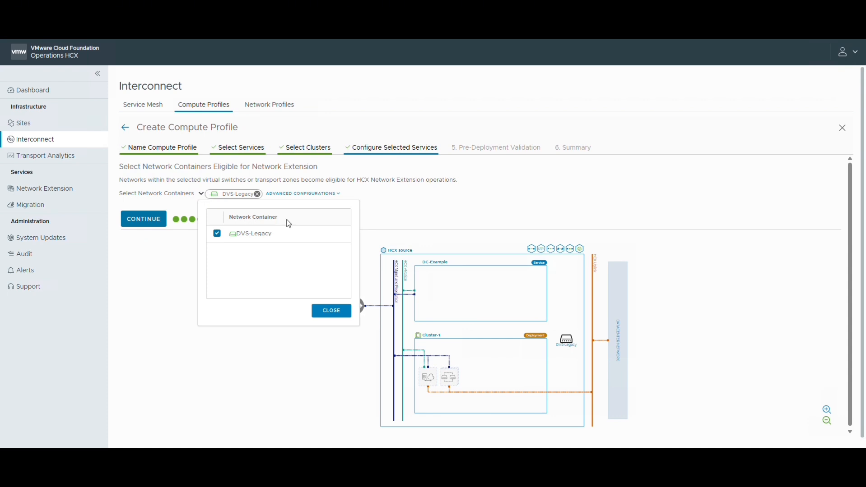
click(332, 311)
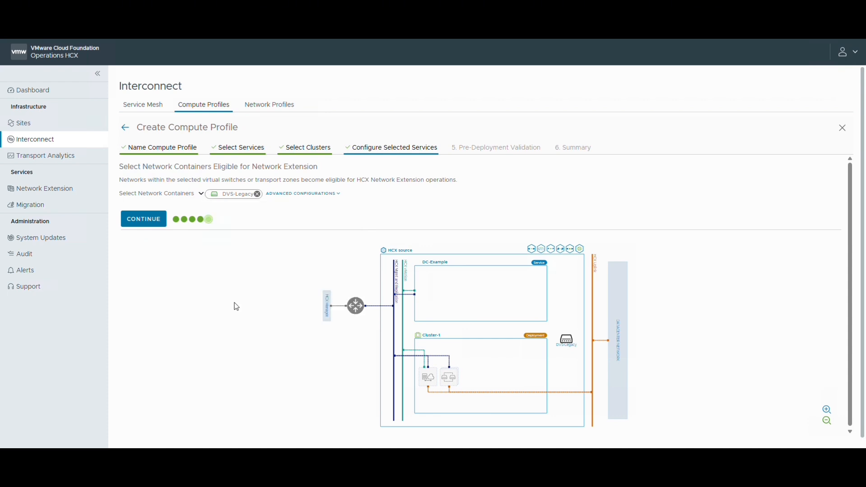
click(141, 222)
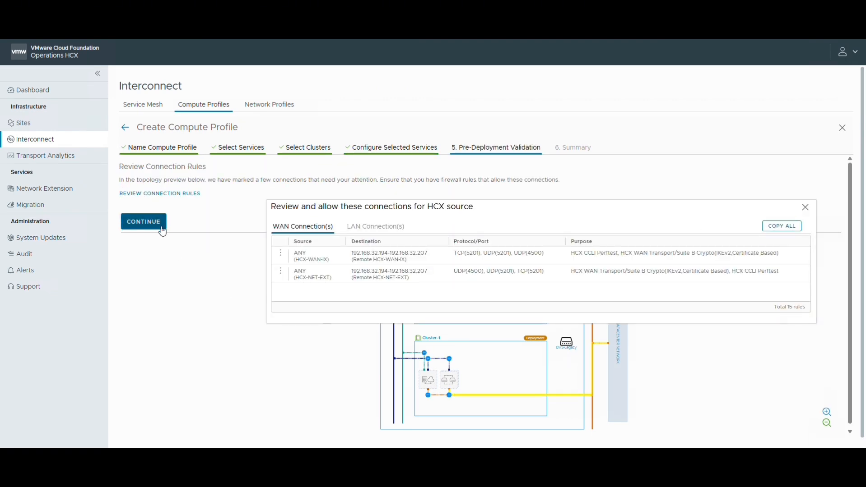
Step: Accept the connection rules and finish creating the HCX source compute profile
click(143, 222)
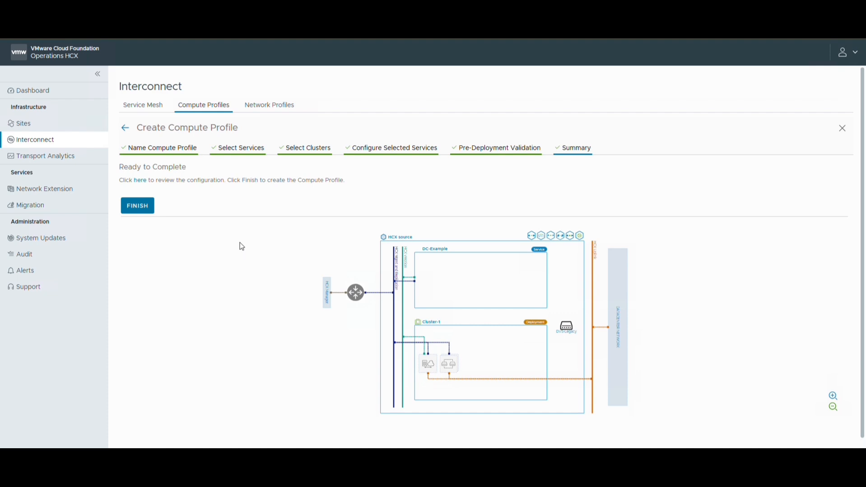
click(138, 207)
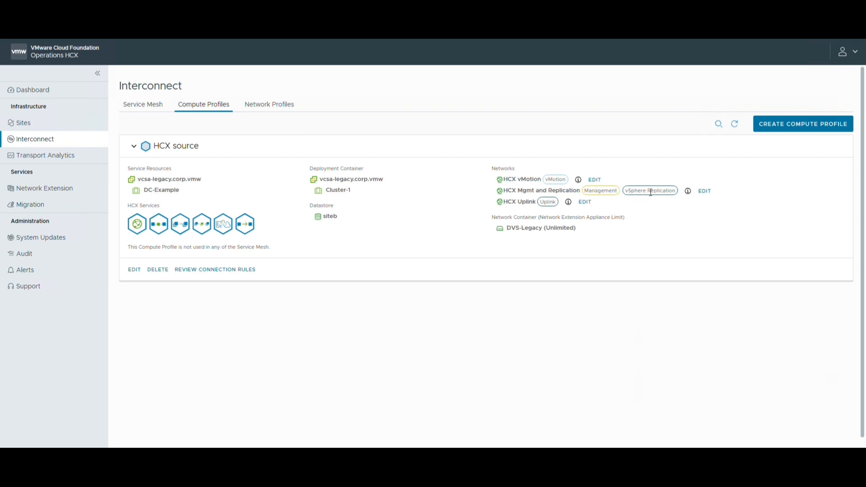
click(153, 105)
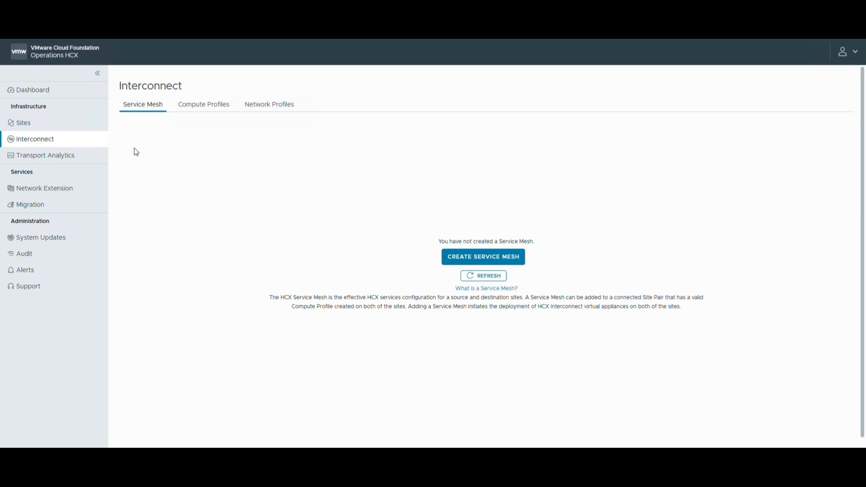
click(37, 127)
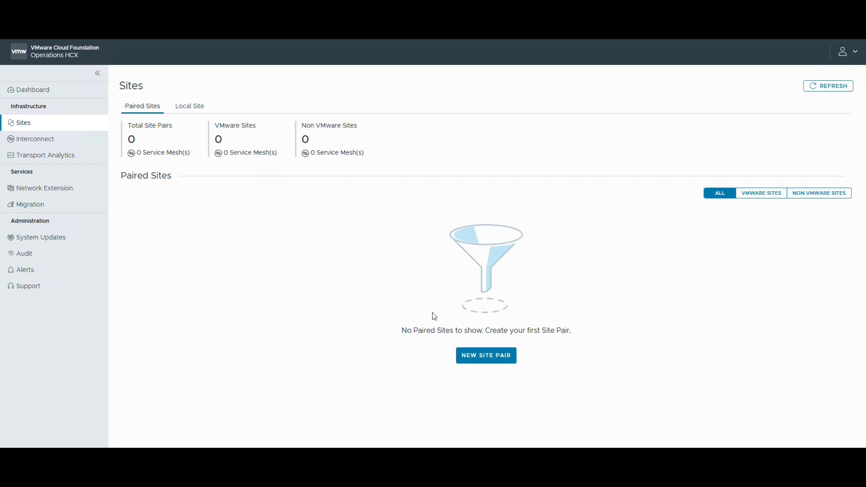
click(487, 356)
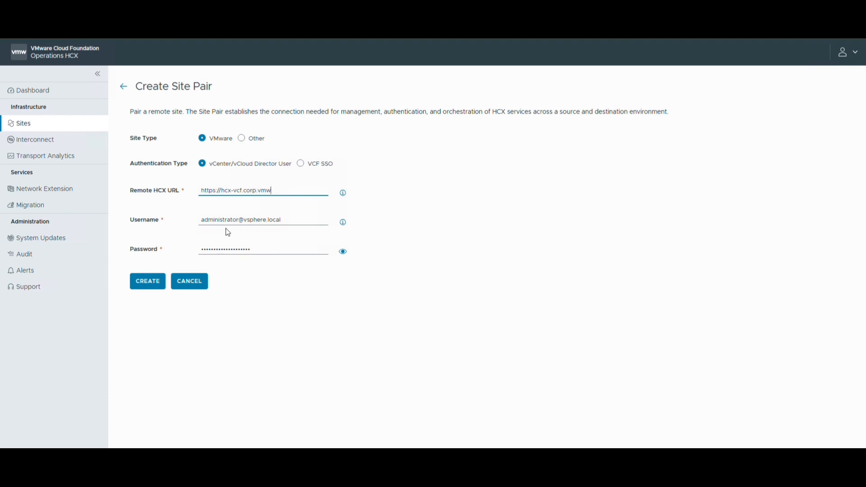
click(139, 285)
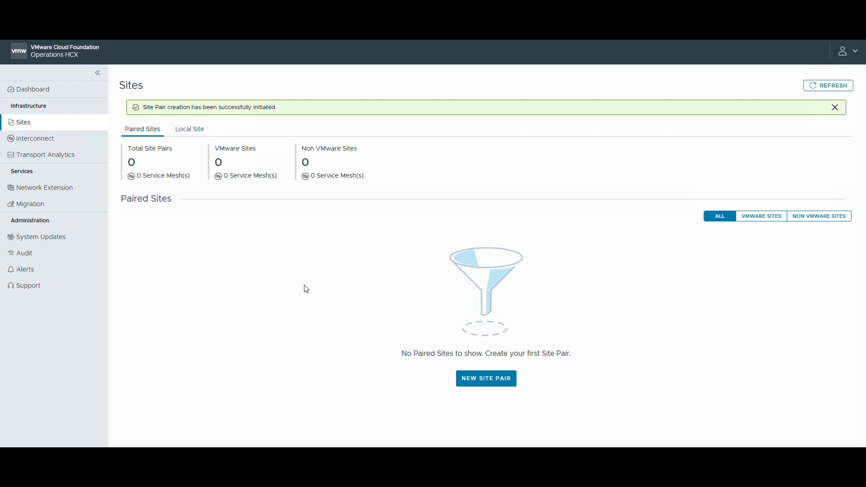
click(812, 88)
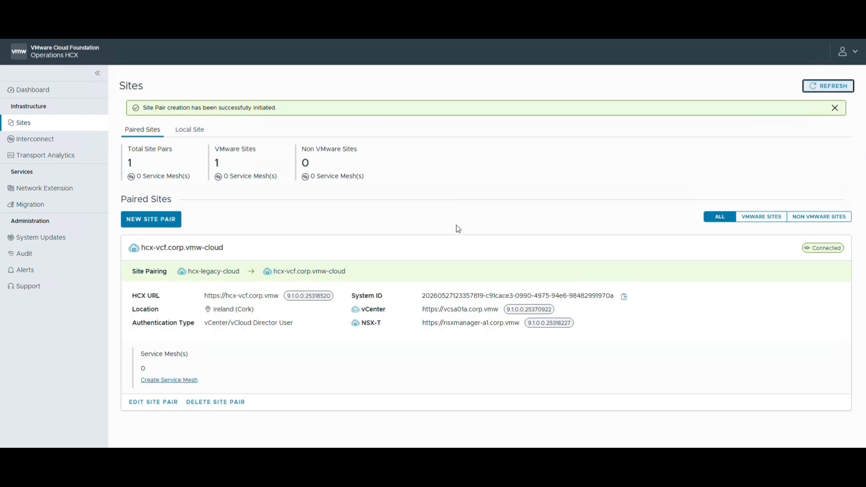
Step: Start a new service mesh from hcx-legacy-cloud to the paired site hcx-vcf.corp.vmw-cloud and continue to the compute profiles
click(42, 144)
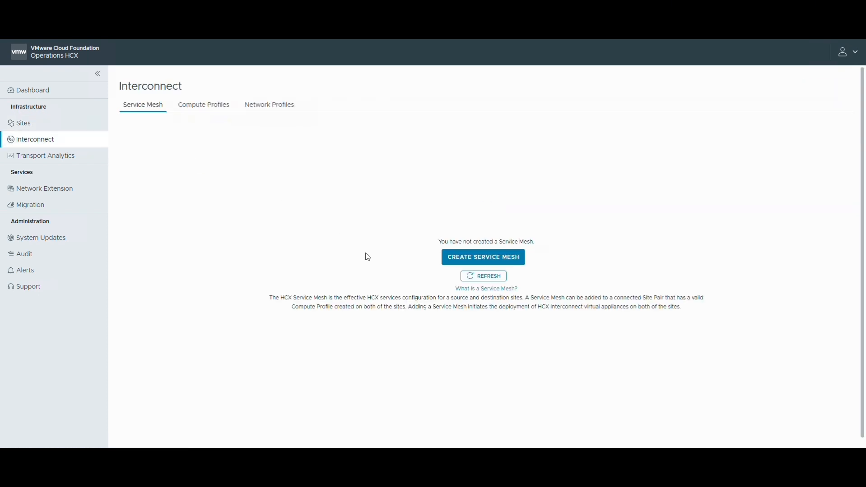
click(463, 260)
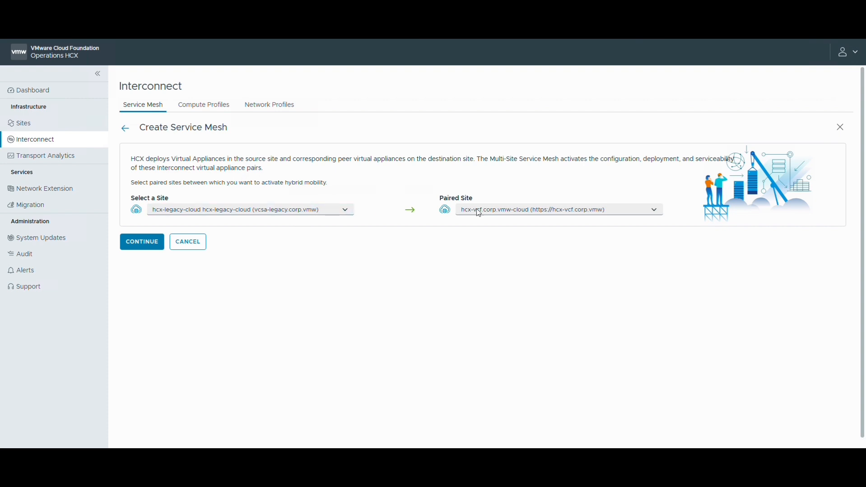
click(512, 212)
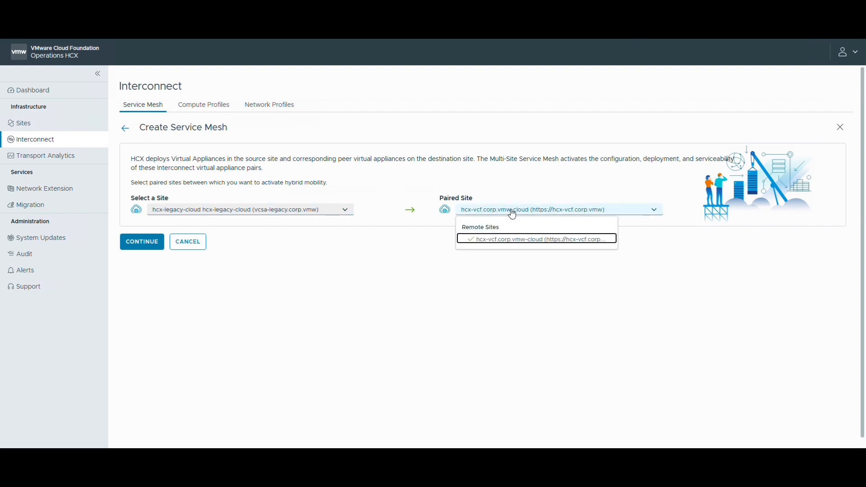
click(512, 239)
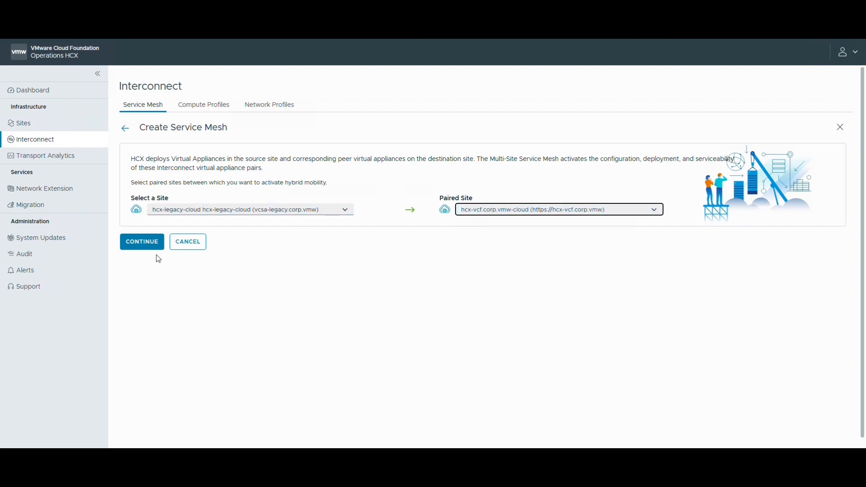
click(142, 244)
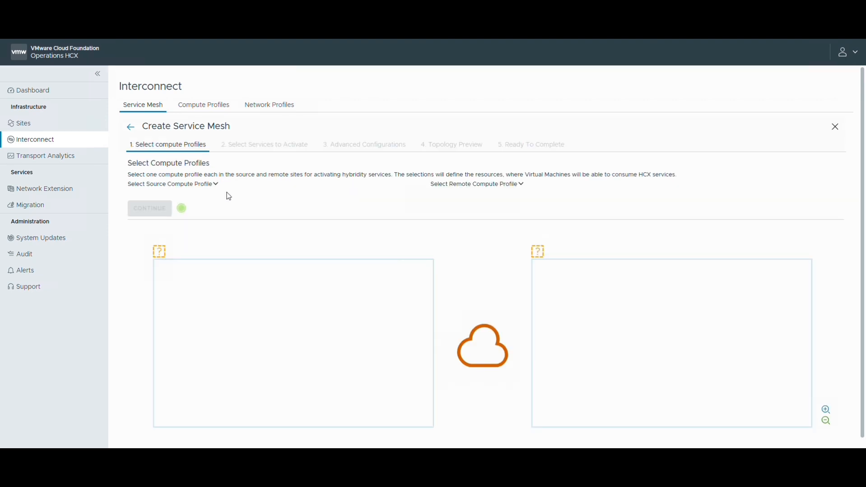
Step: Select HCX source as the source compute profile and Target VCF 9.1 as the remote compute profile, and continue
click(217, 185)
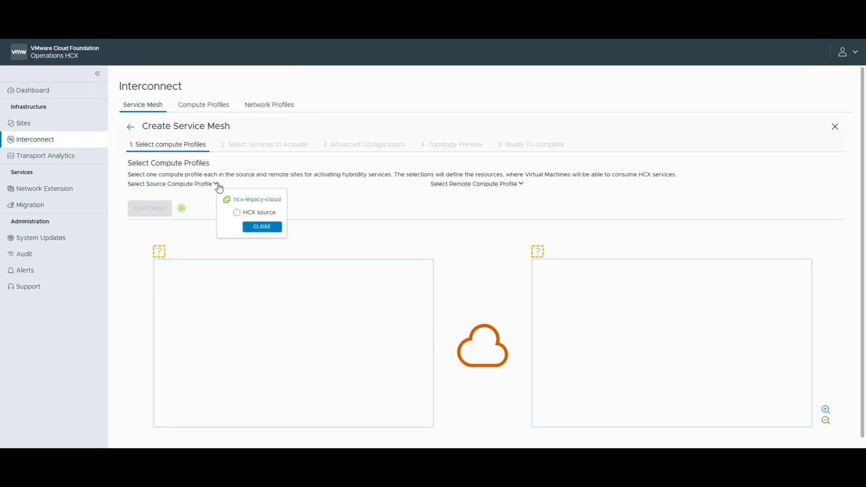
click(237, 214)
click(270, 228)
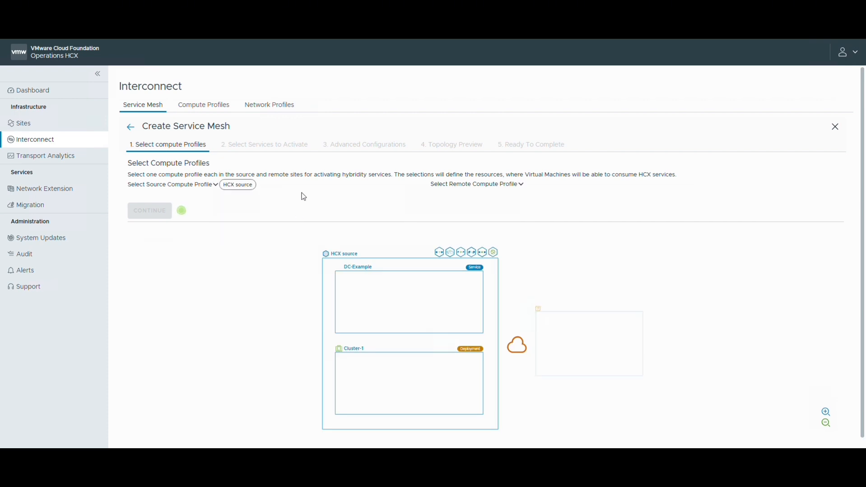
click(521, 185)
click(537, 213)
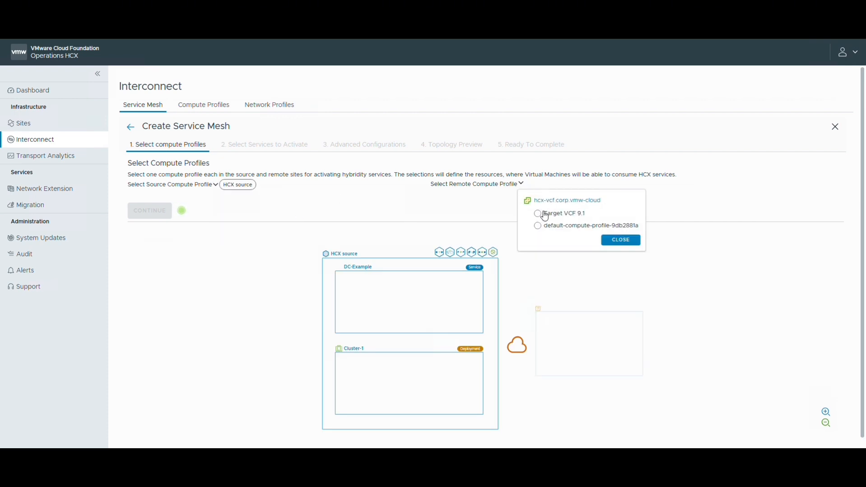
click(616, 241)
click(150, 211)
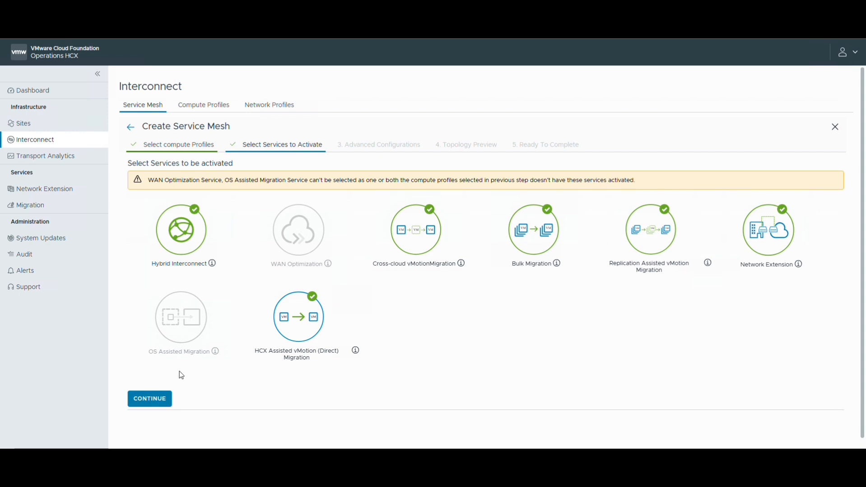
Step: Accept the preselected services to activate and continue without overriding the uplink network profiles
click(159, 401)
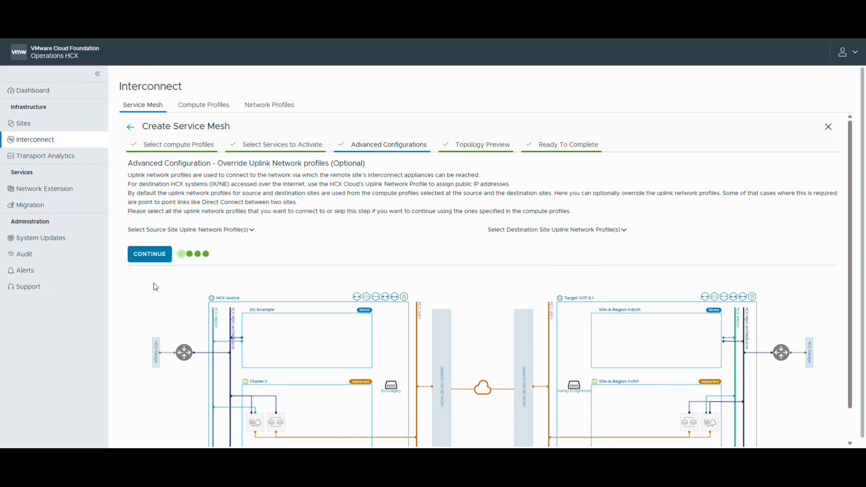
click(153, 256)
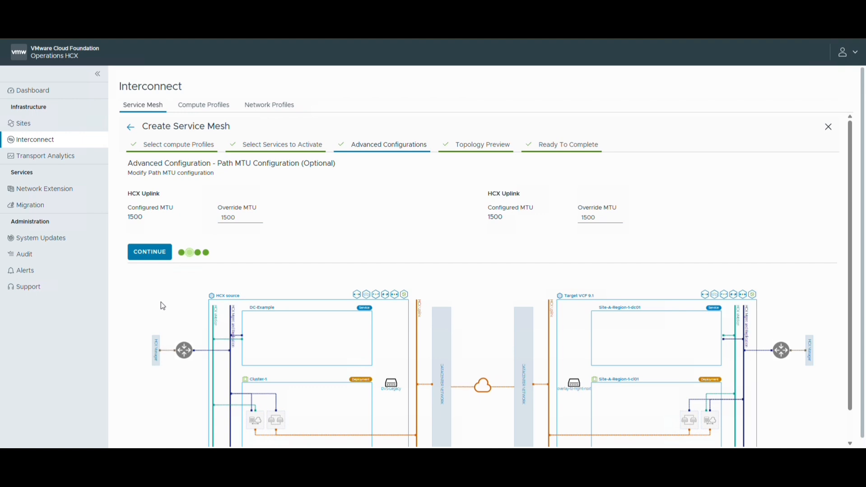
Step: Try Multiple extensions per vNIC as the DVS-Legacy network extension mode and switch back to Single extension per vNIC
click(591, 208)
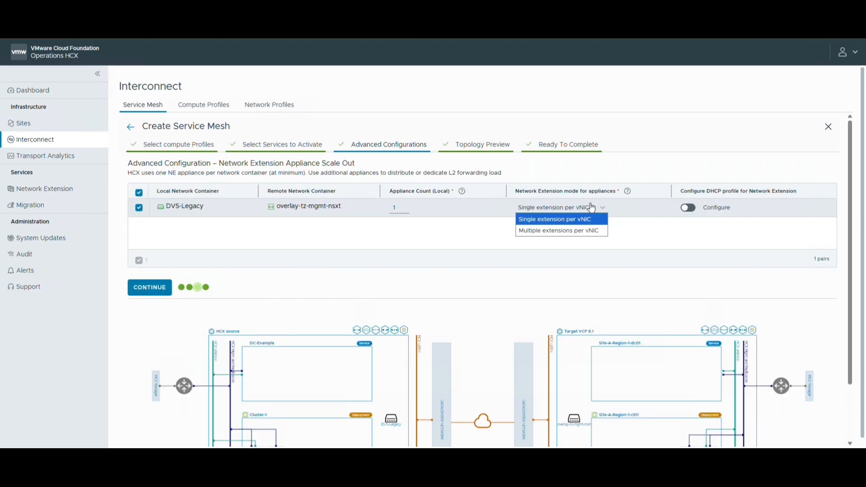
click(674, 242)
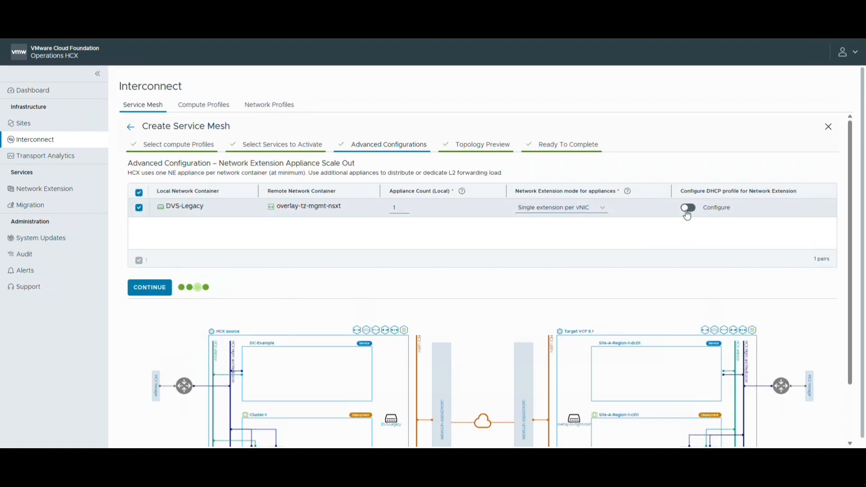
click(577, 214)
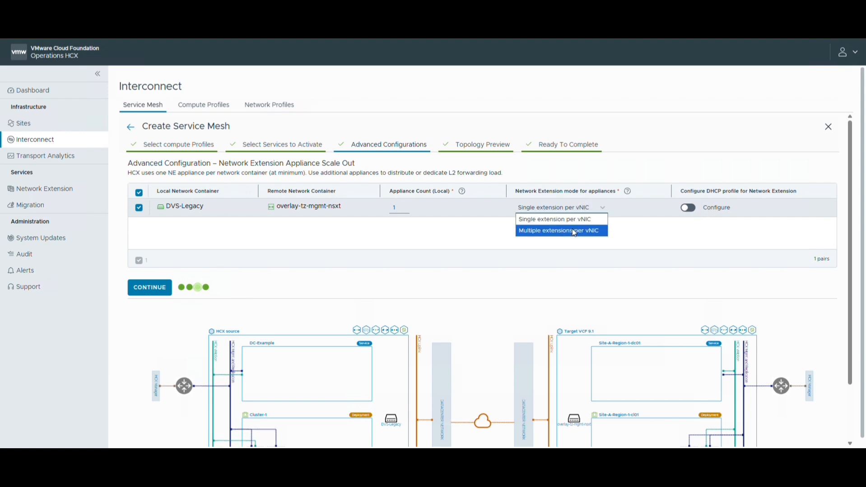
click(574, 231)
click(559, 208)
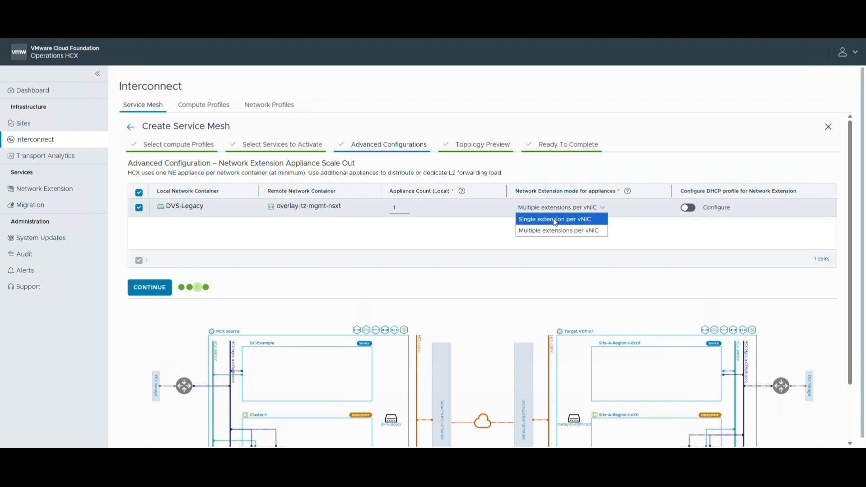
click(554, 220)
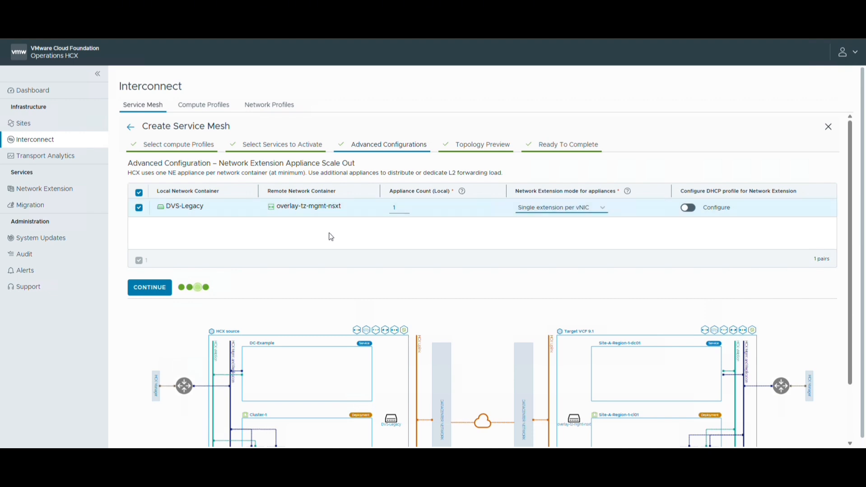
Step: Accept the remaining advanced settings and the topology preview, and create the service mesh with the name SM_to_VCF91
click(150, 289)
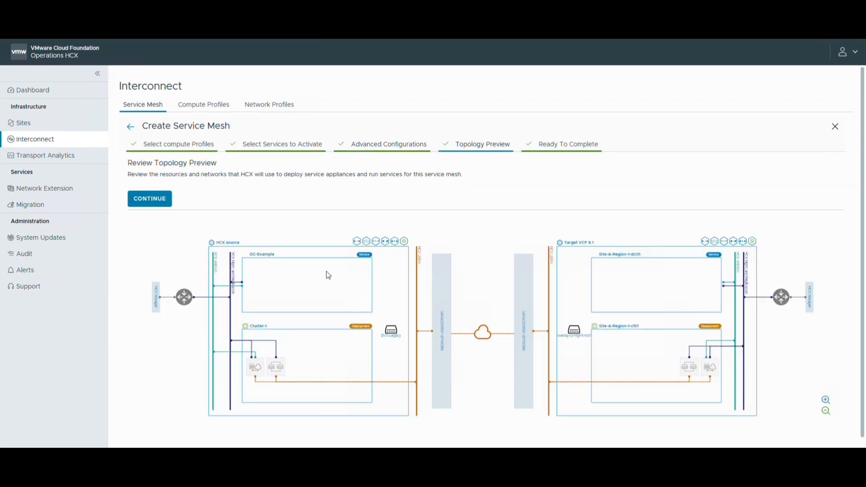
click(150, 198)
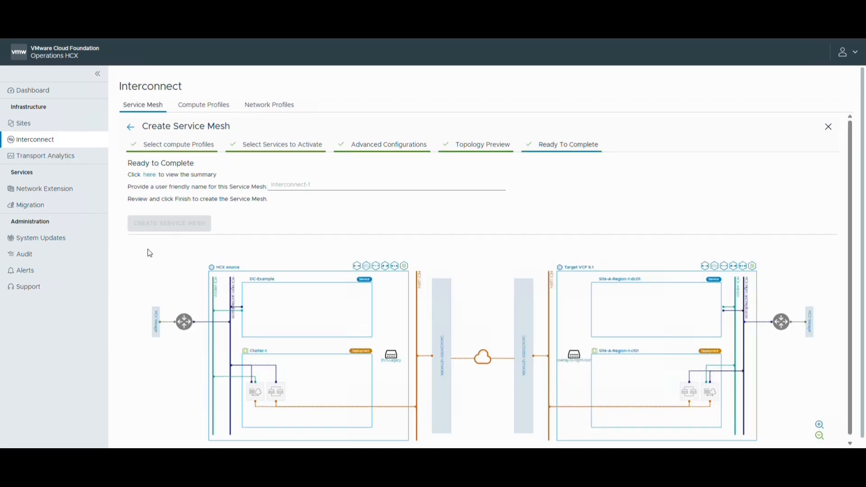
click(290, 185)
text(SM_to_VCF91)
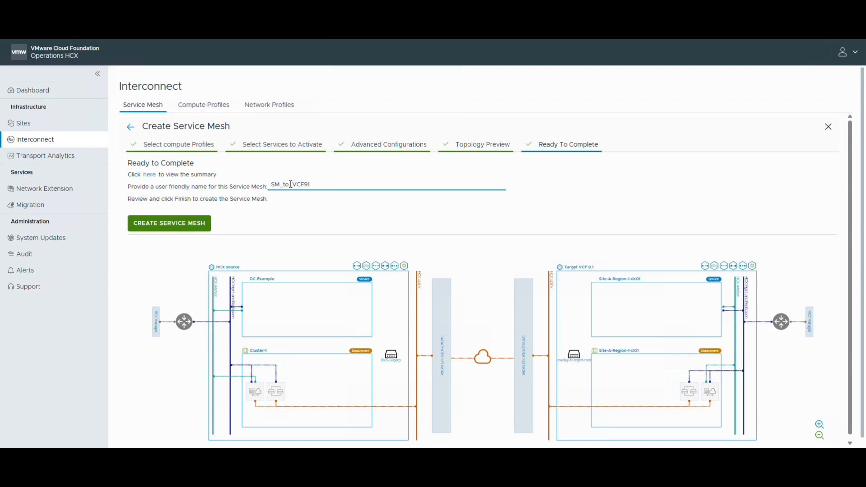
click(180, 229)
Step: Examine the progress of the service mesh deployment tasks and their sub-workflows
click(255, 140)
click(138, 207)
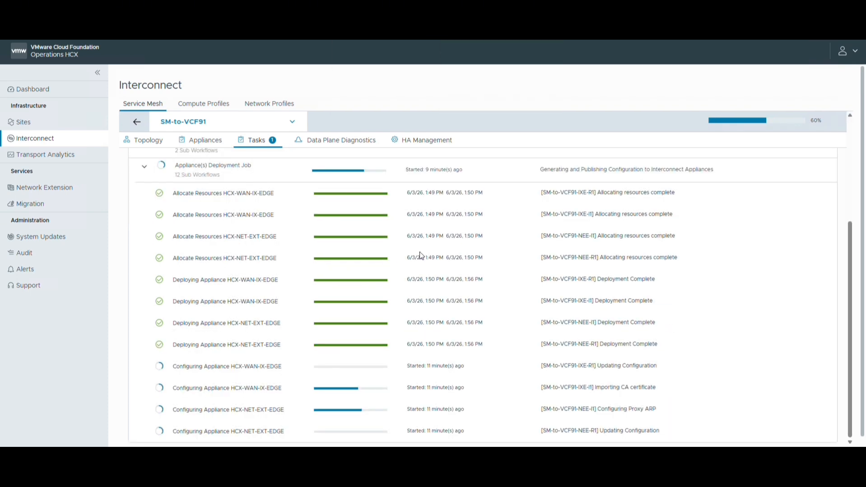
scroll(699, 264, down, 1)
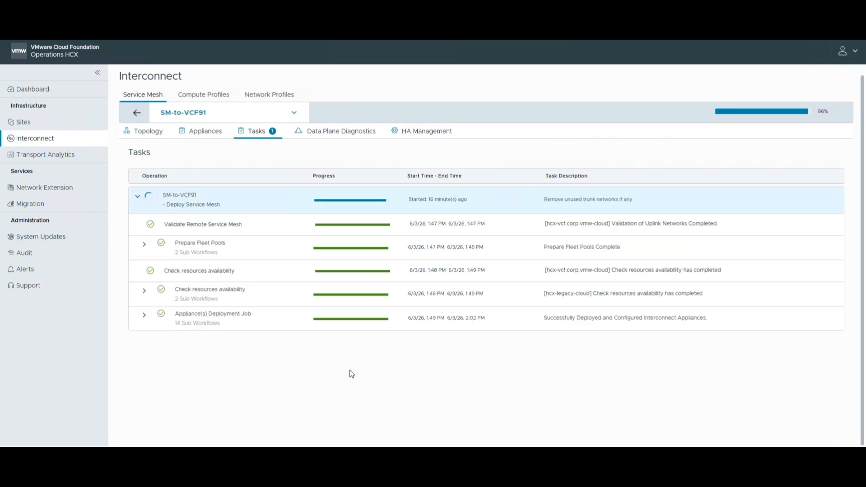